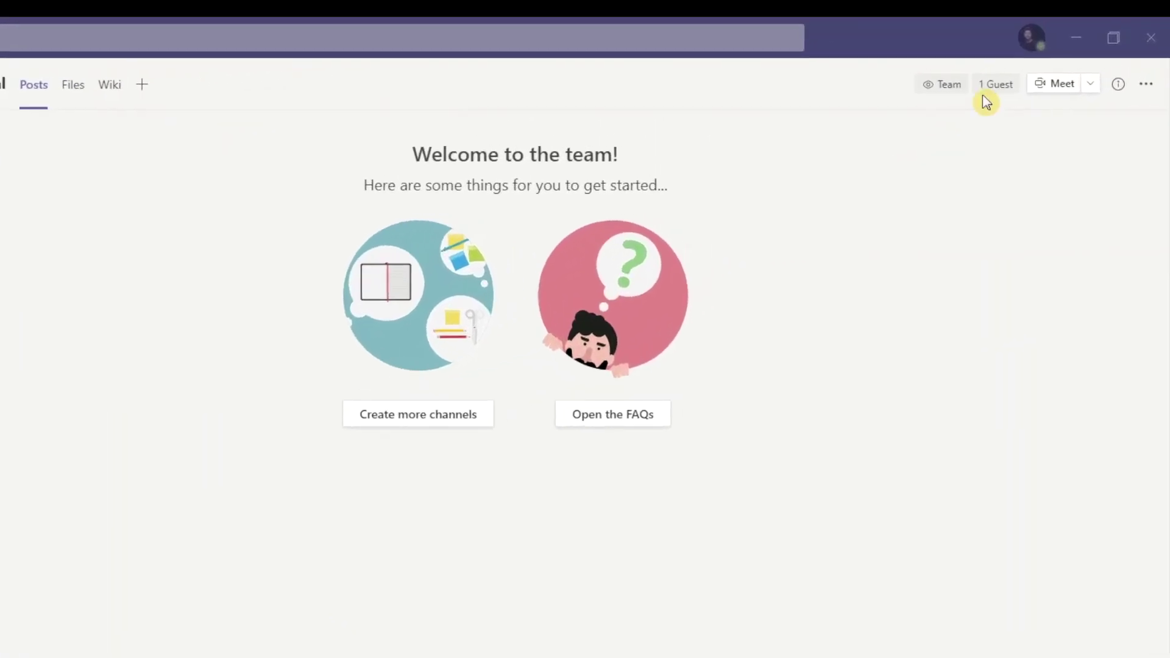
Open the account profile menu from the profile picture in the title bar.
click(990, 50)
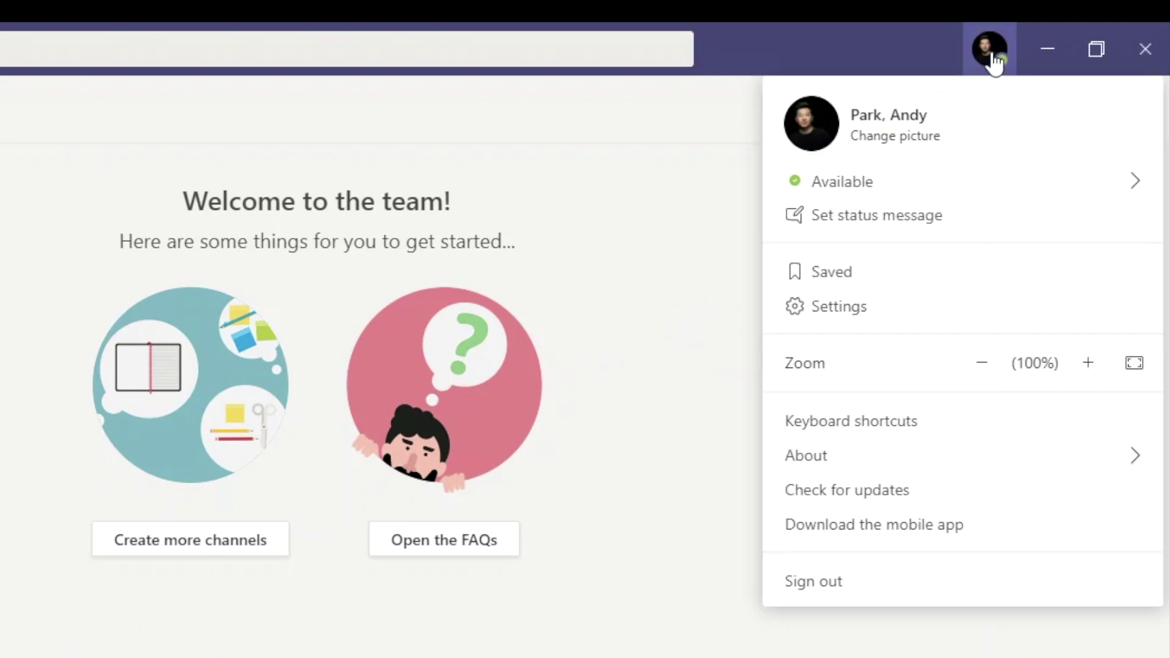
Go to Settings > Notifications and keep missed activity emails at 'Once every hour'.
click(902, 316)
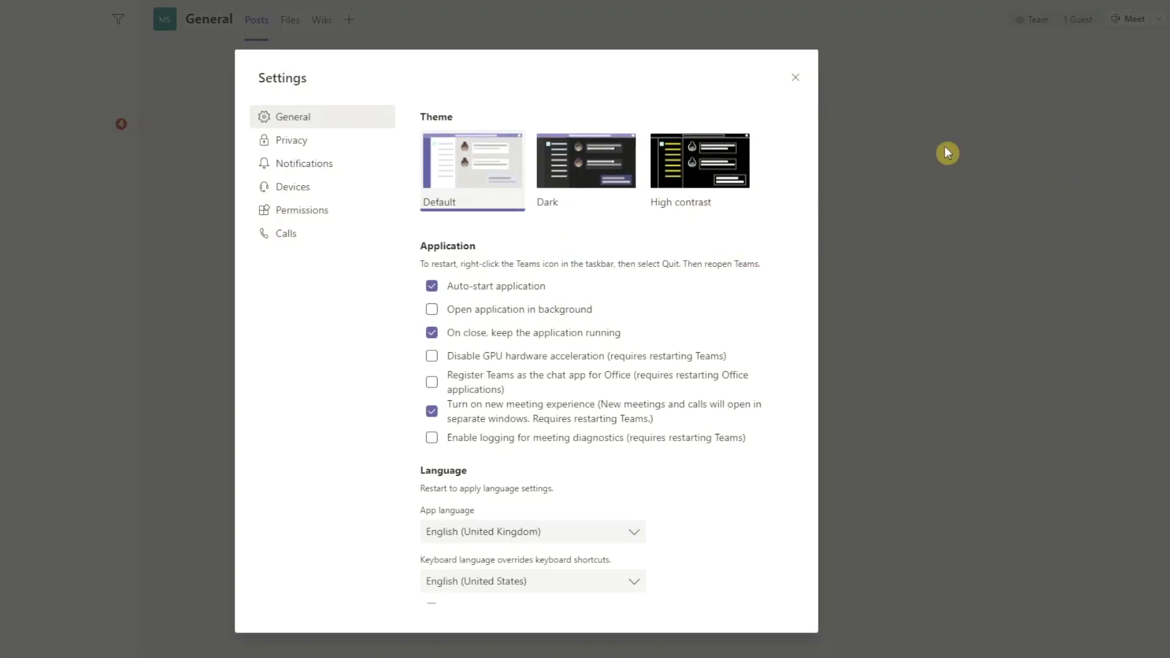
click(279, 166)
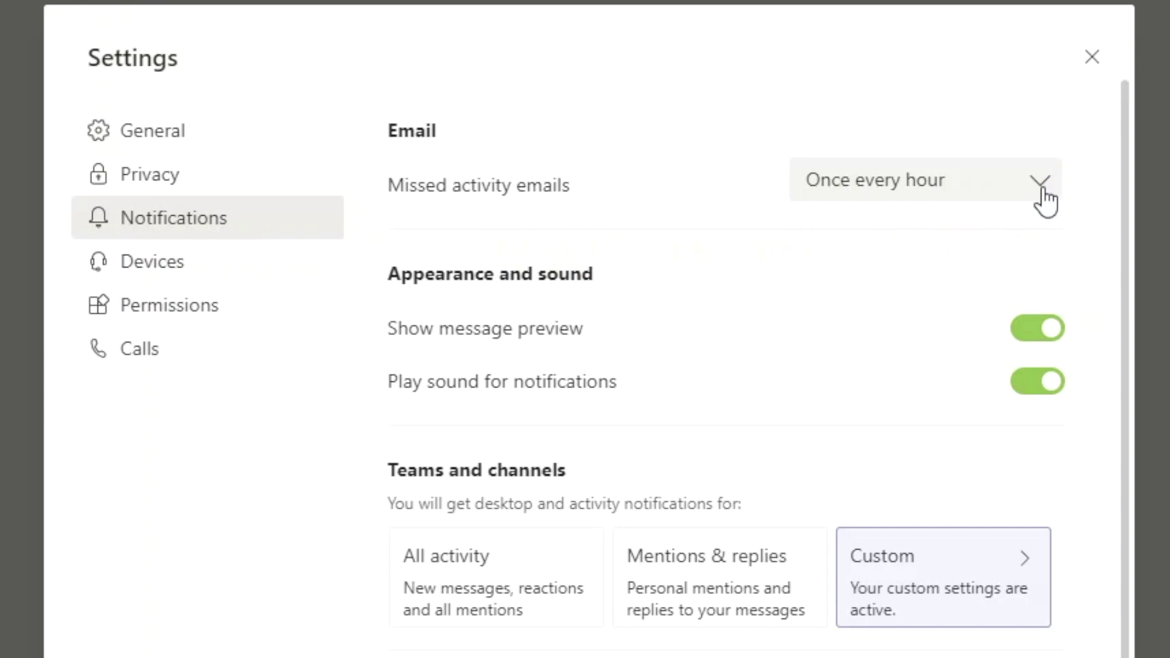
click(1042, 198)
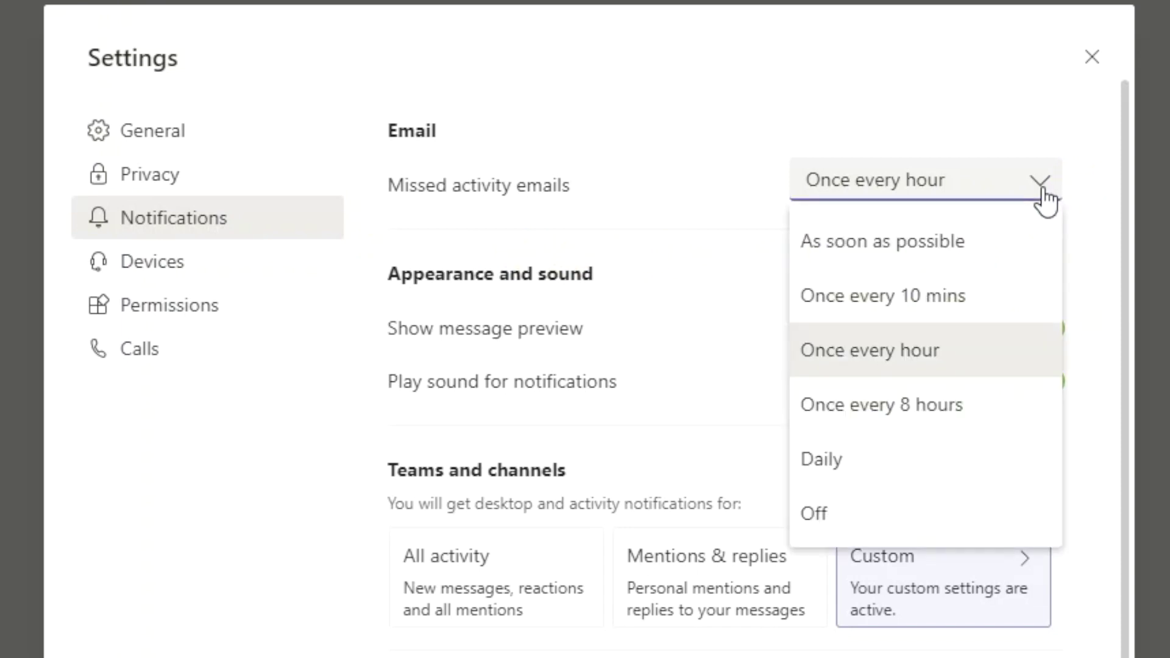
click(1045, 200)
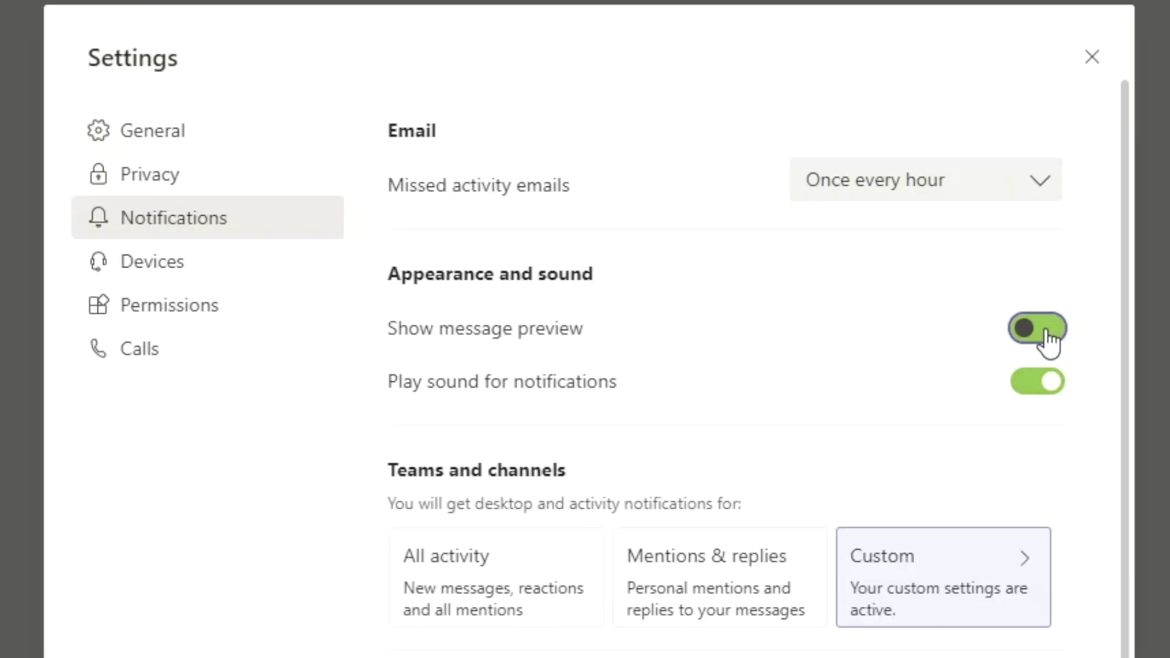
Toggle message previews and leave Play sound for notifications switched on.
click(1043, 332)
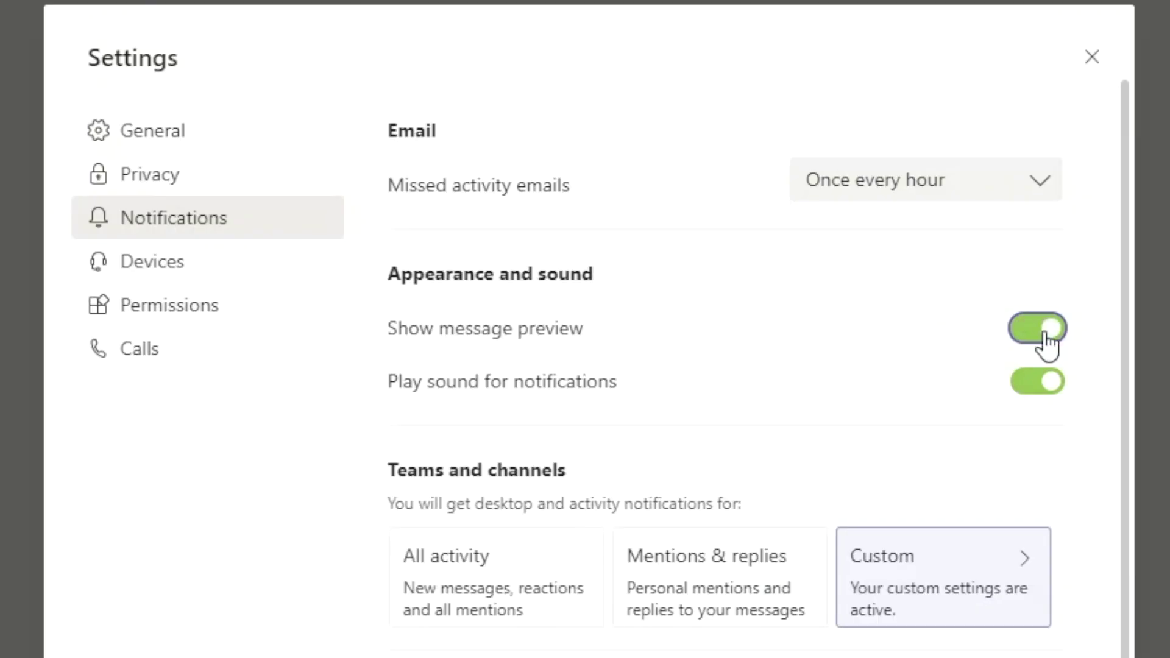
click(1043, 390)
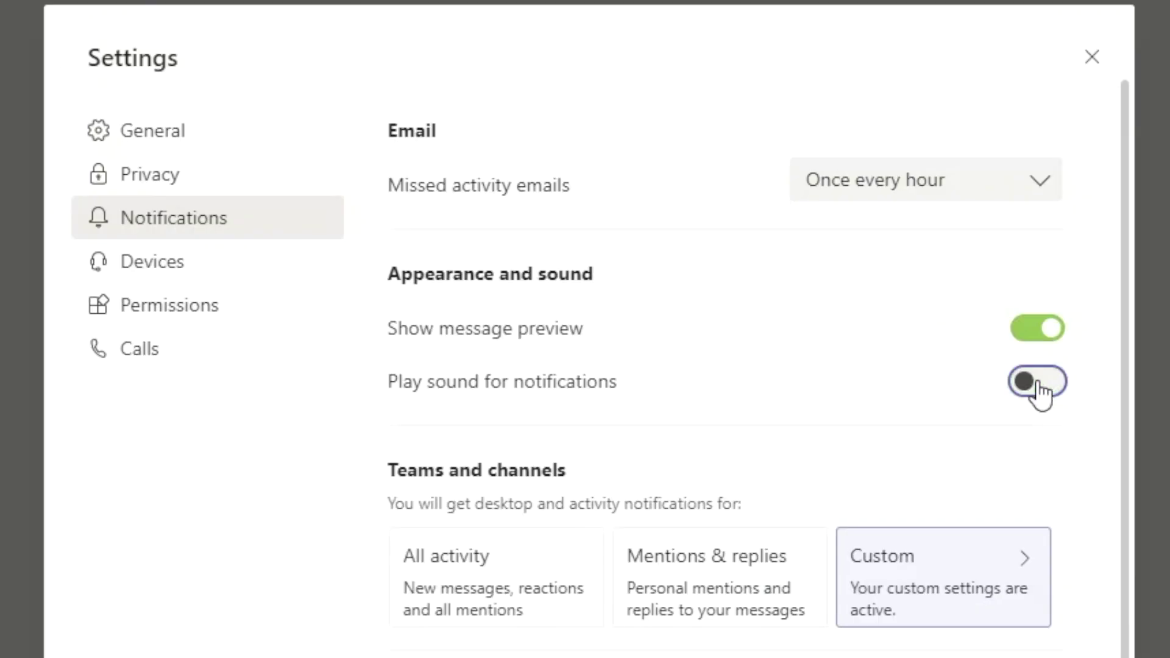
click(1042, 390)
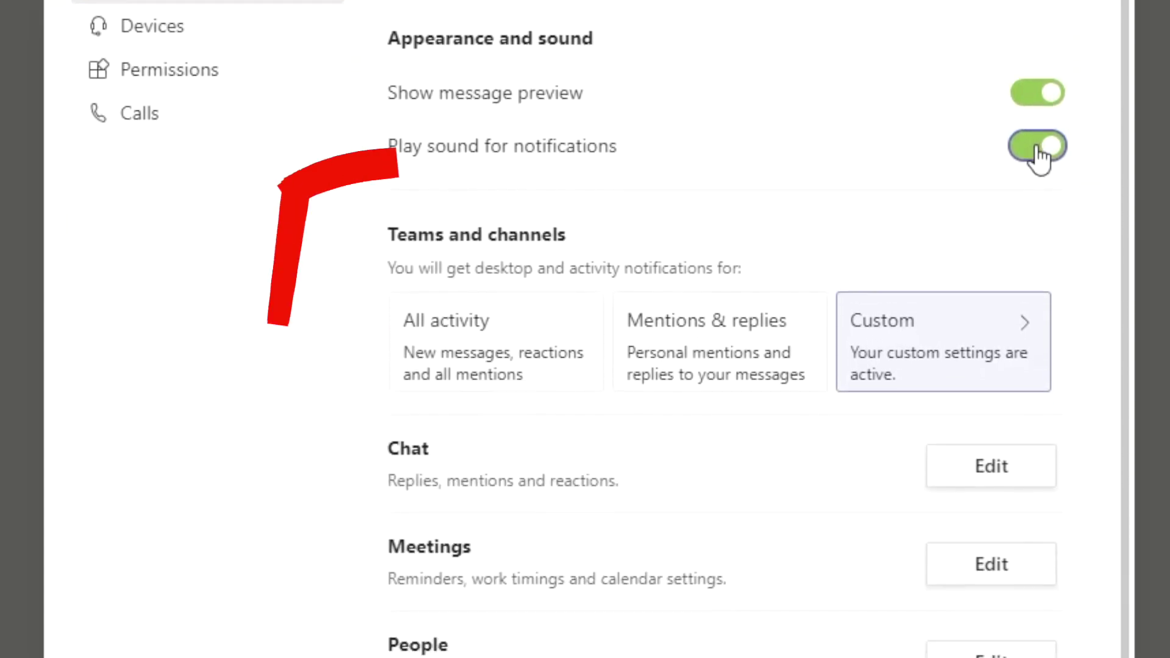
Try All activity, then Mentions & replies, then open the Custom teams-and-channels options.
click(525, 341)
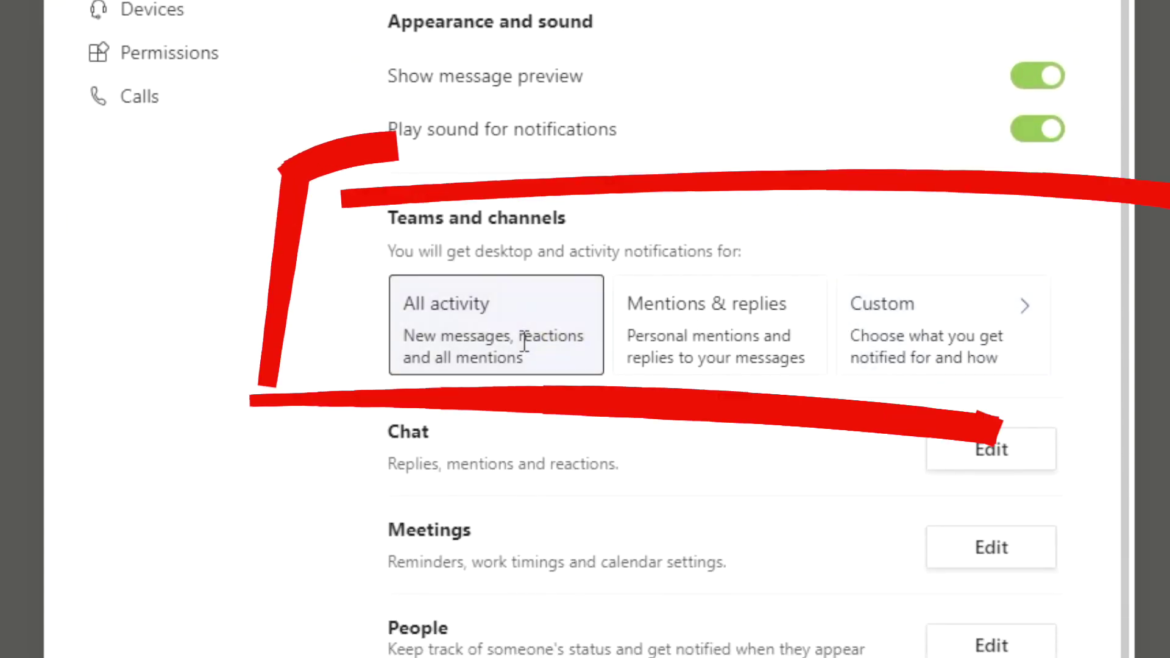
click(716, 334)
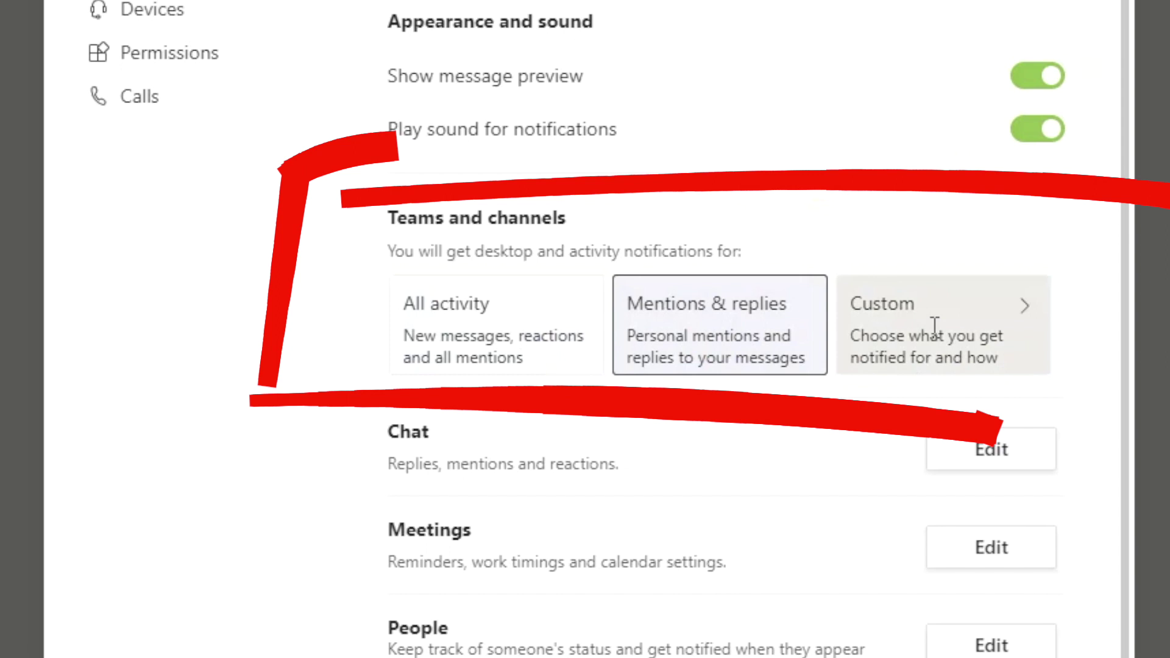
click(973, 326)
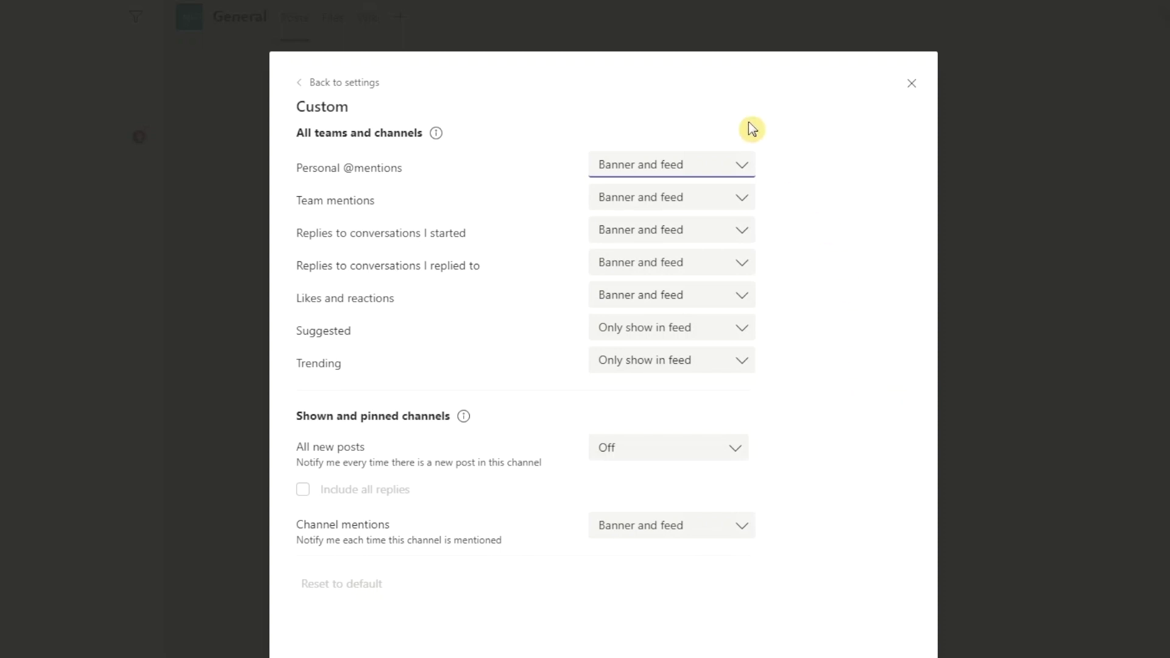
Go back from the Custom page to the main Notifications settings.
click(297, 83)
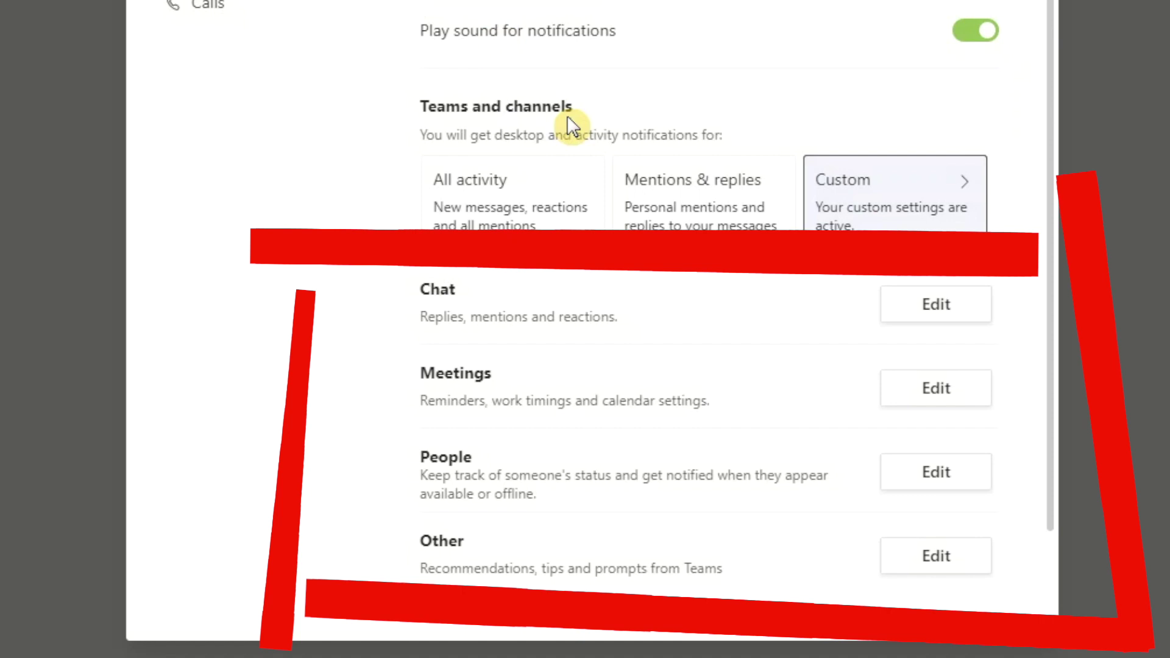
click(969, 312)
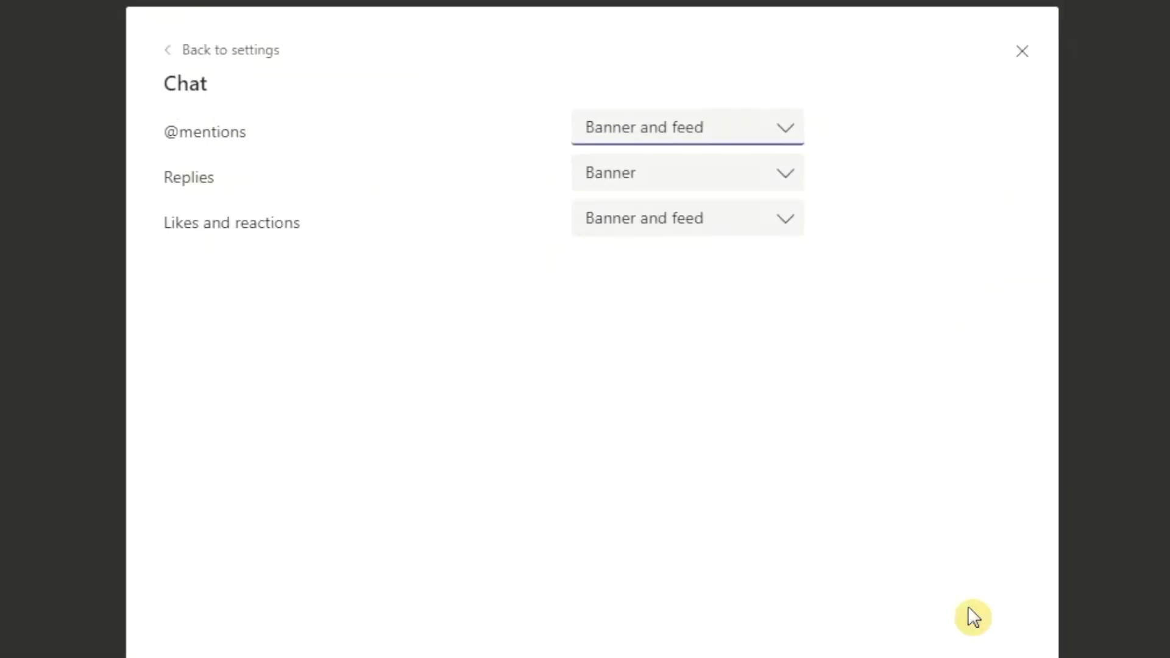
click(790, 136)
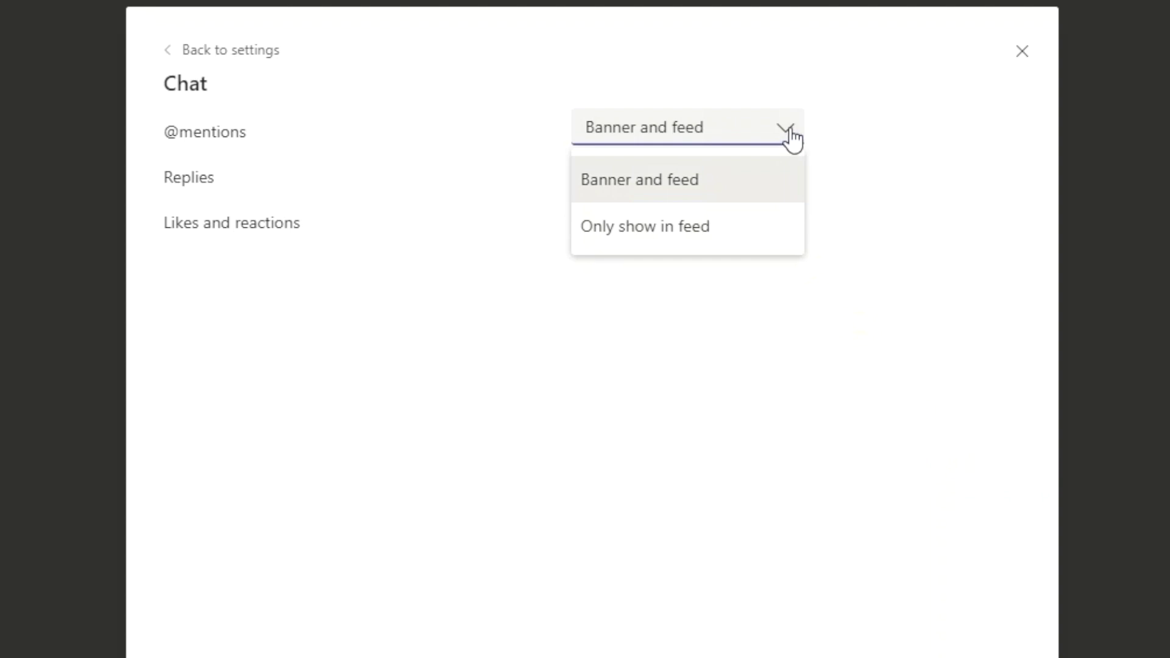
click(792, 139)
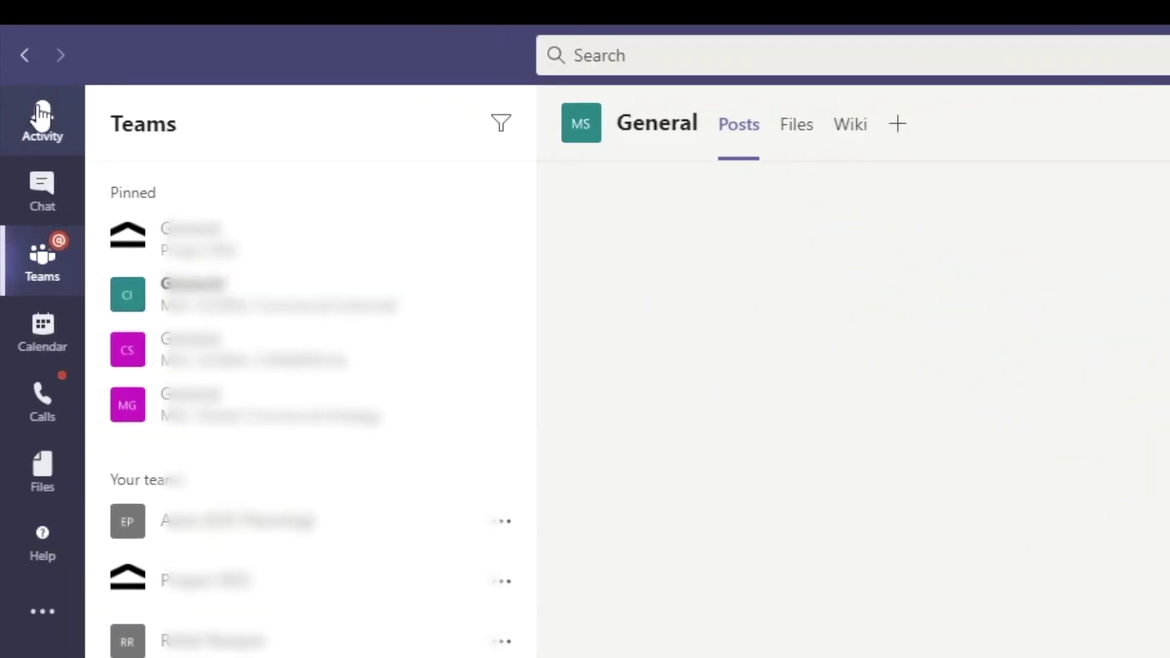
click(42, 116)
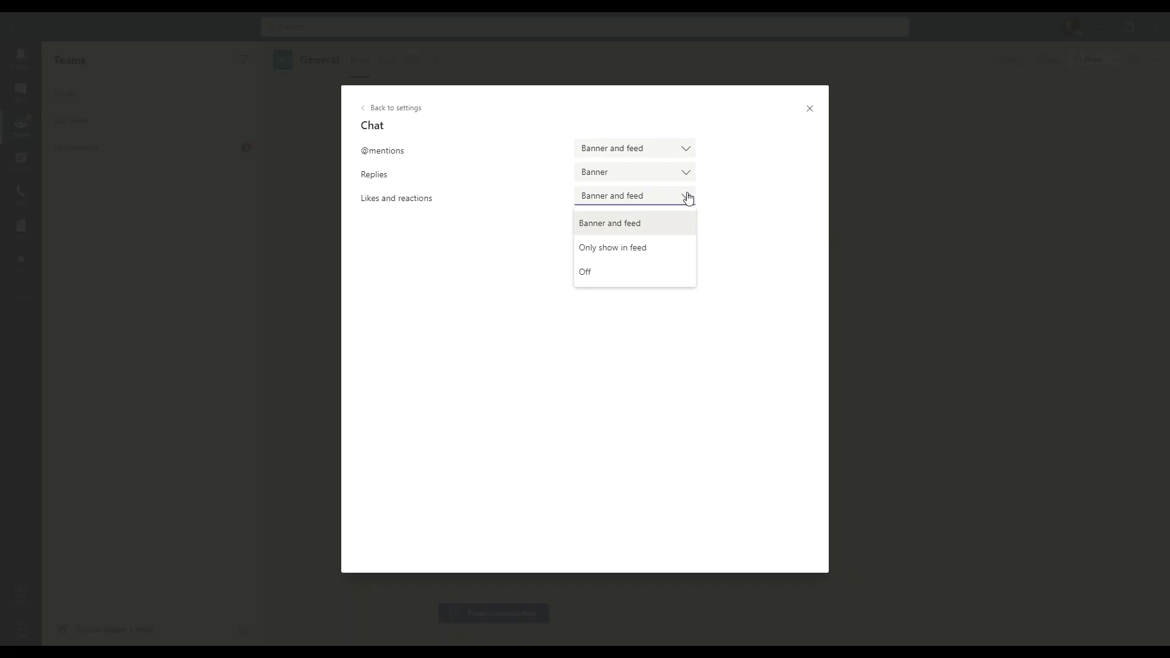
click(688, 198)
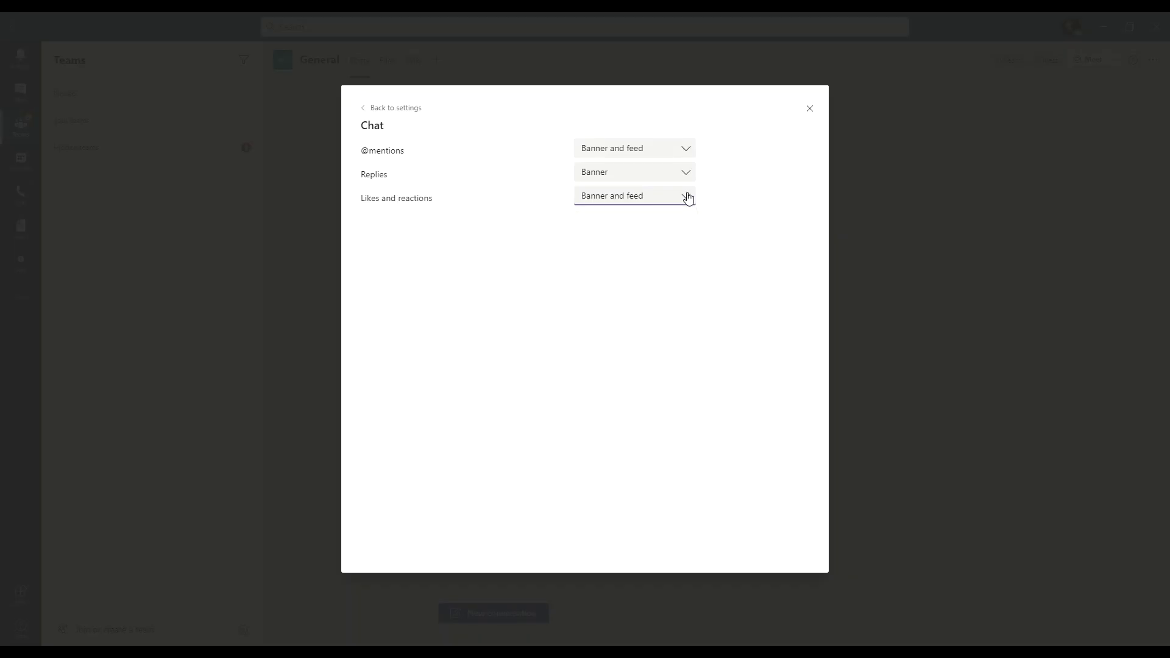
click(385, 110)
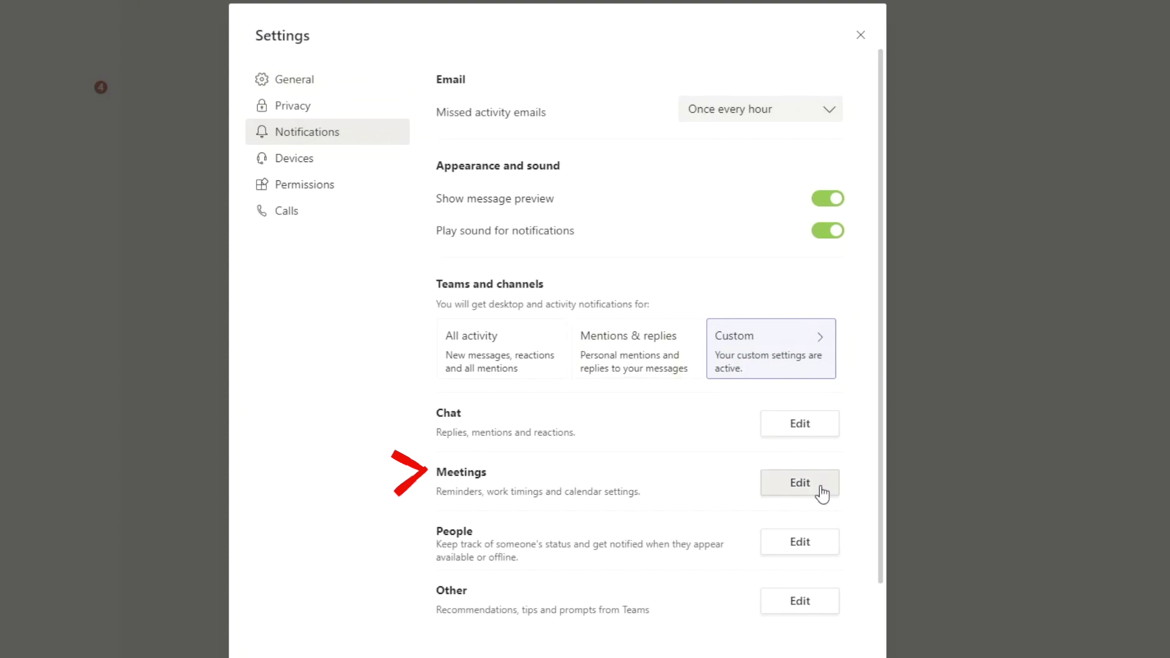
click(821, 488)
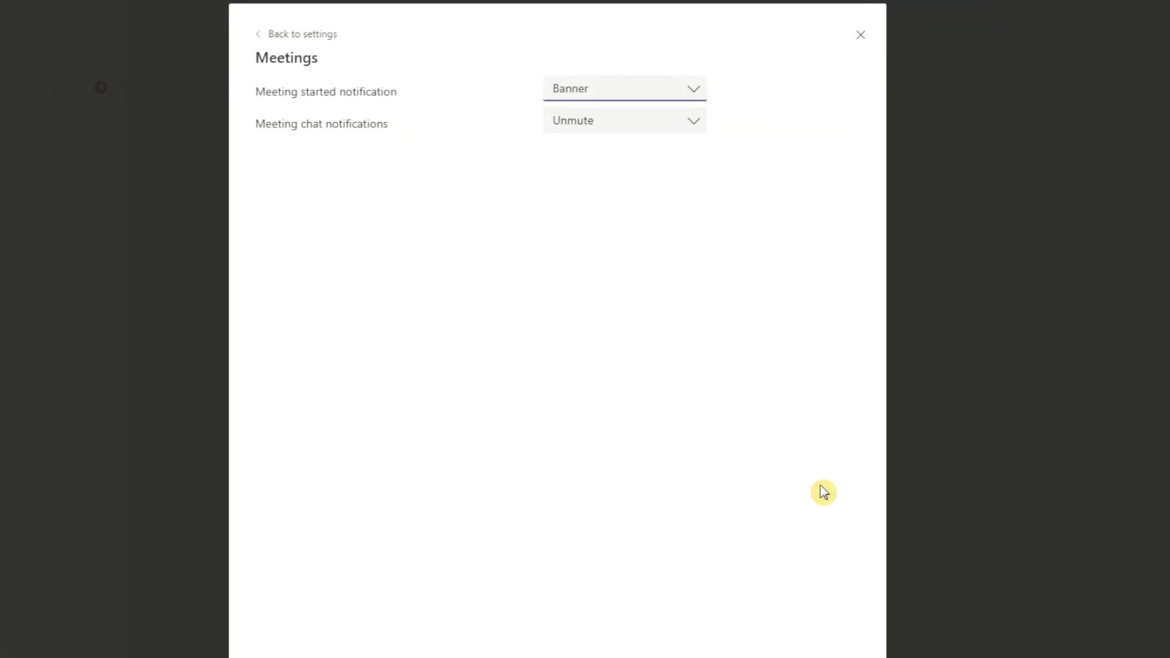
click(695, 91)
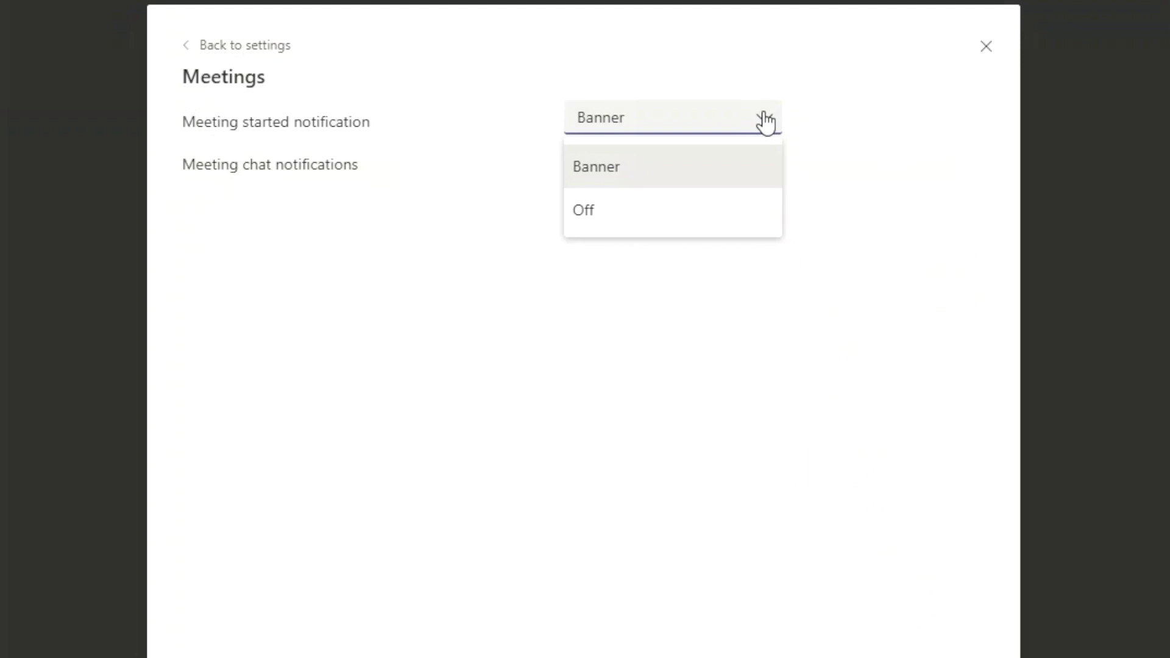
click(766, 122)
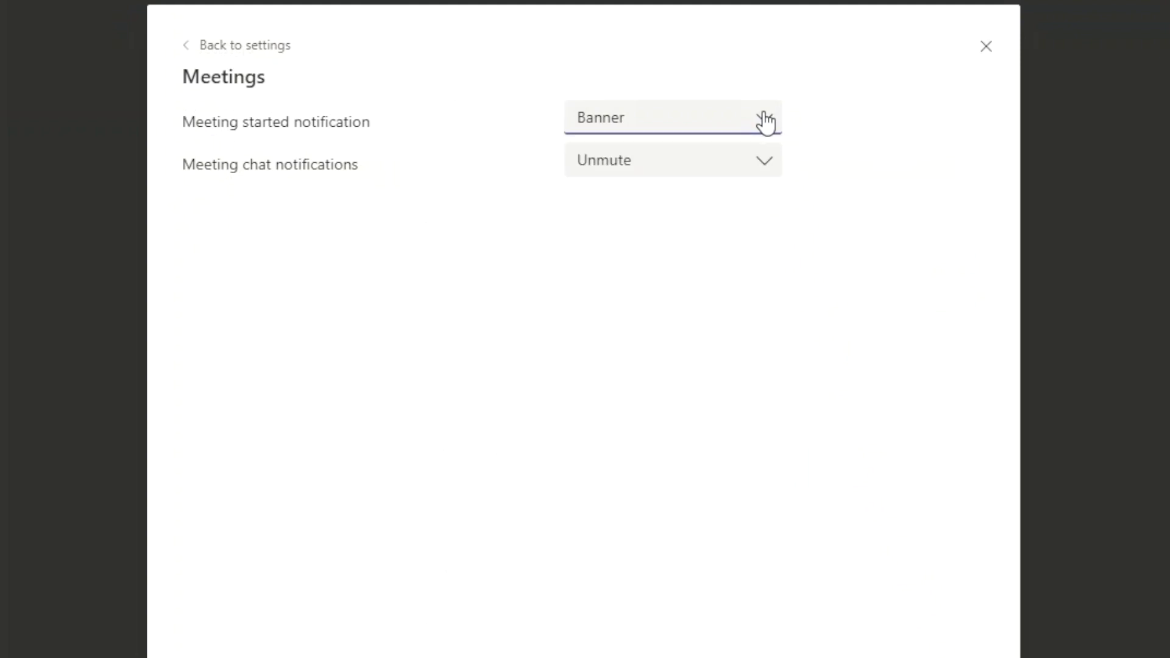
click(761, 170)
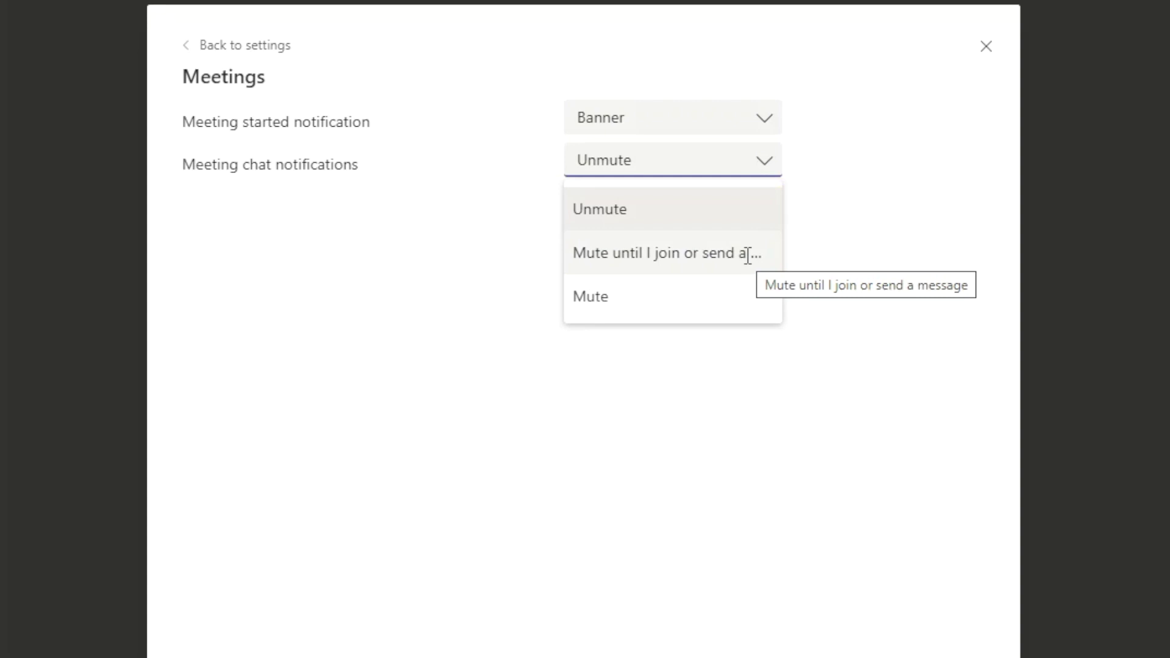
click(218, 51)
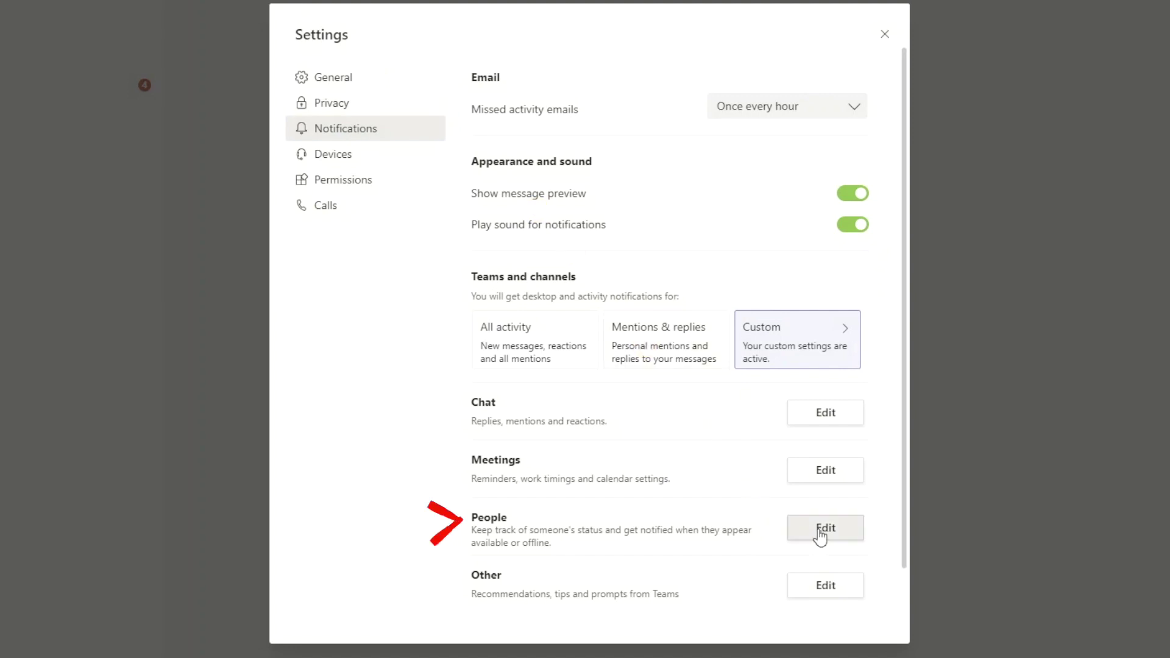
Check status notifications for People, return to settings, and open the Retail Reopen General channel options.
click(821, 529)
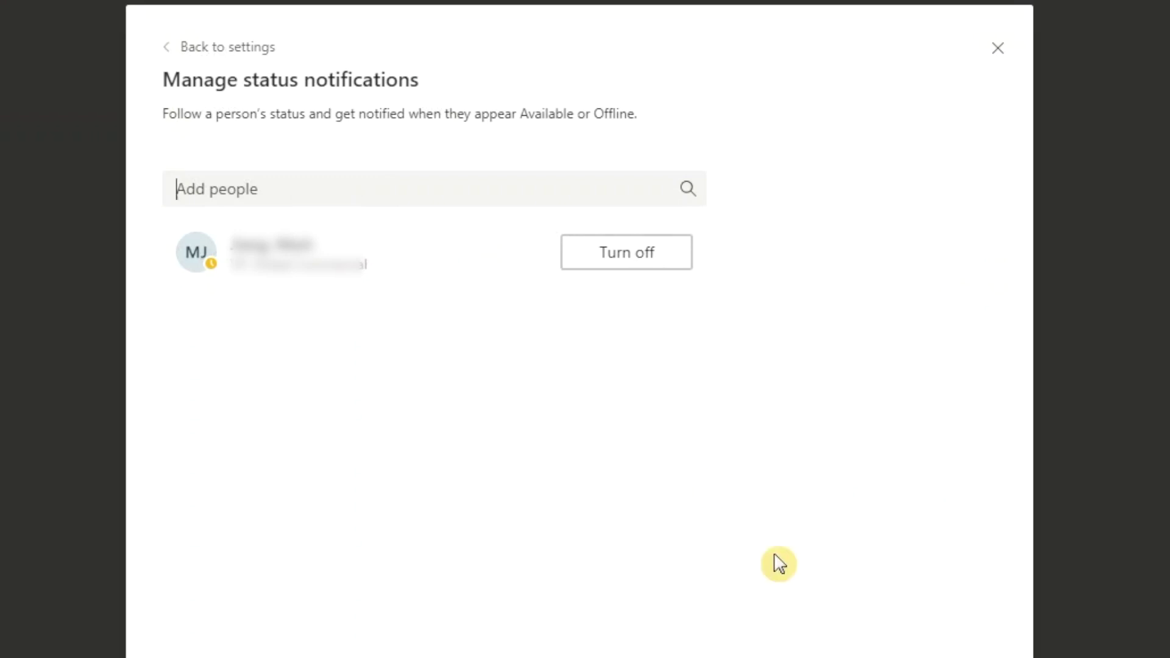
click(228, 47)
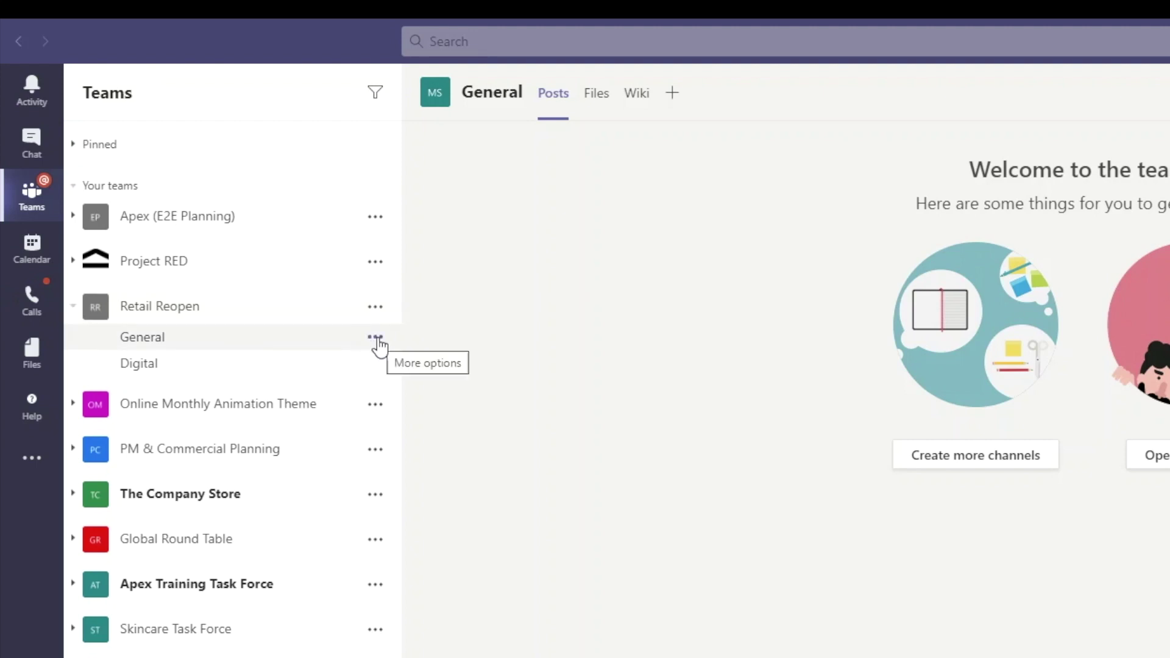
click(376, 339)
Review General's Custom channel notifications, leaving new posts and channel mentions (Banner and feed) unchanged, and cancel.
mouse_move(470, 393)
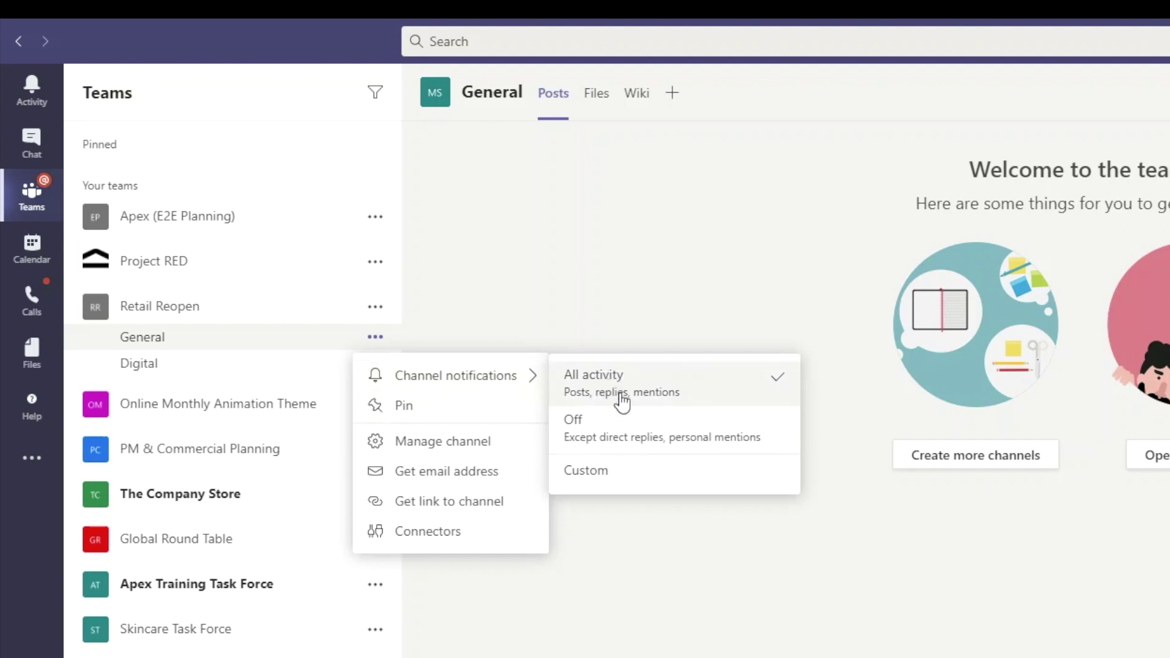
click(641, 479)
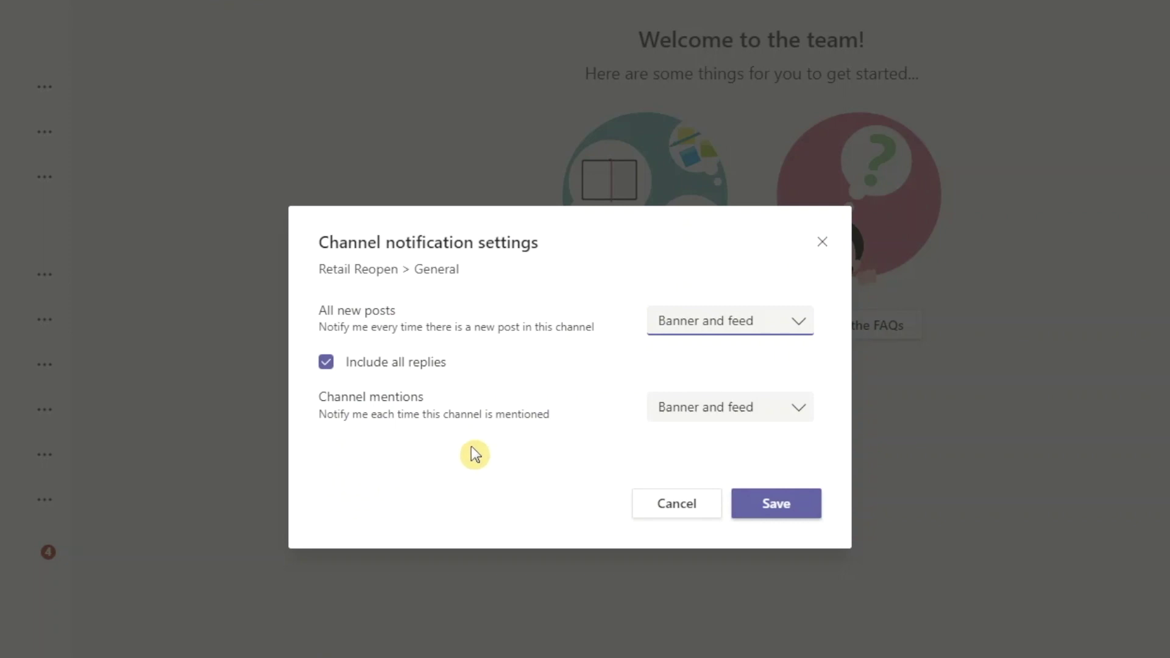
click(799, 322)
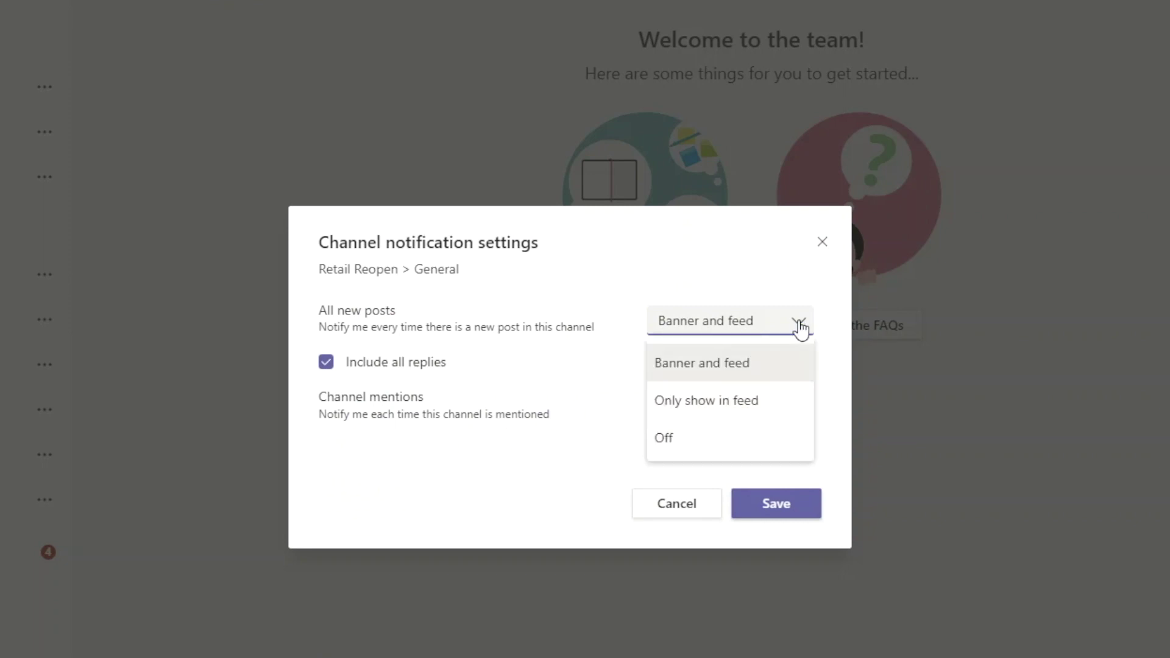
click(799, 323)
click(801, 409)
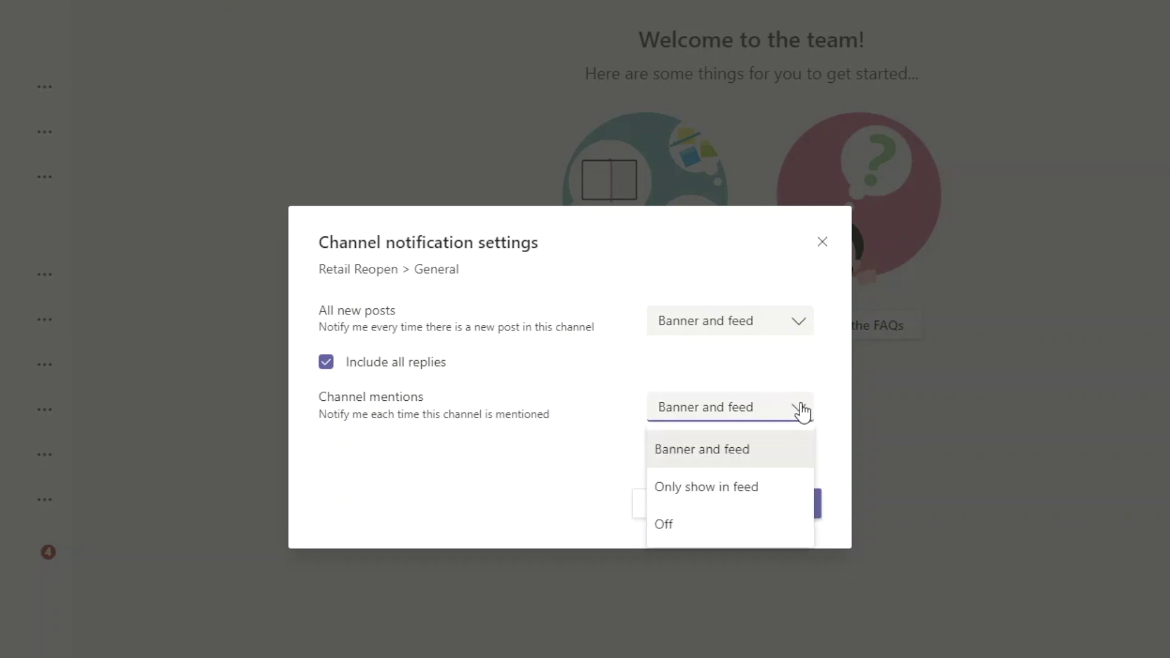
click(802, 413)
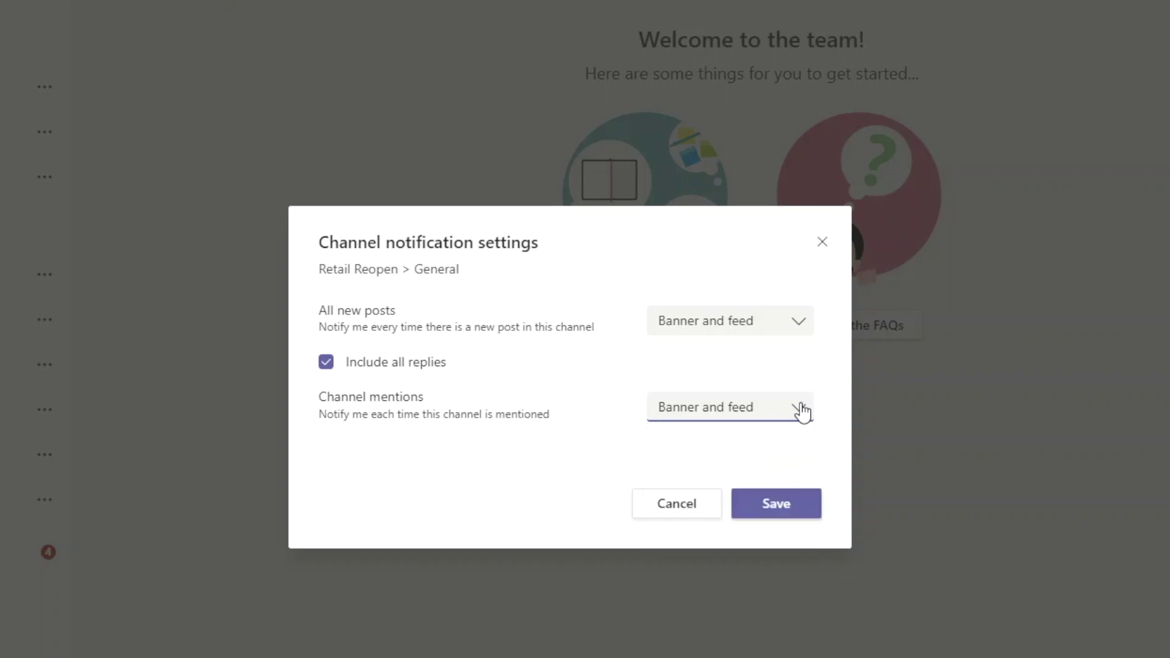
click(693, 511)
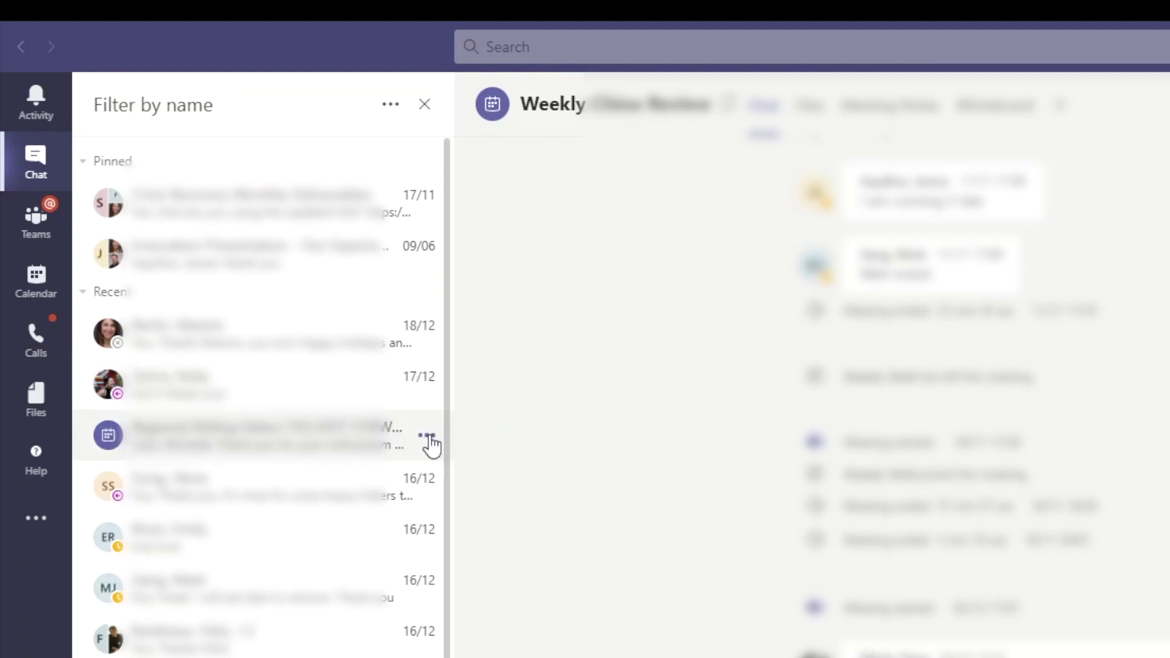
Mute the recent meeting chat from its options menu, then unmute it again.
click(428, 438)
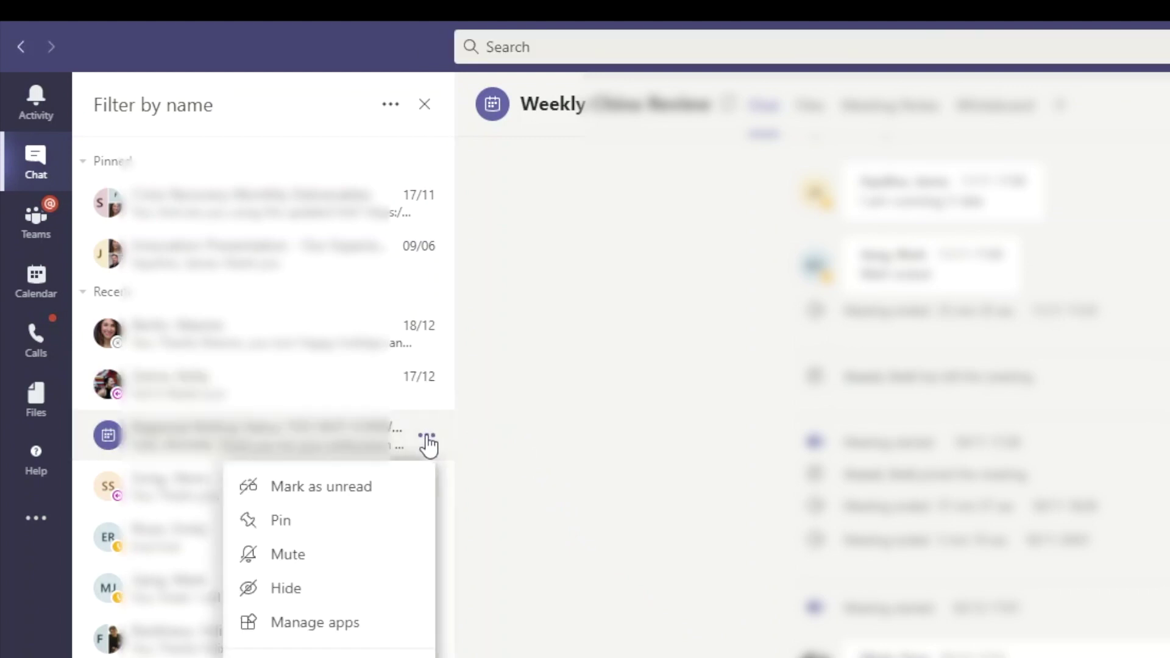
click(277, 566)
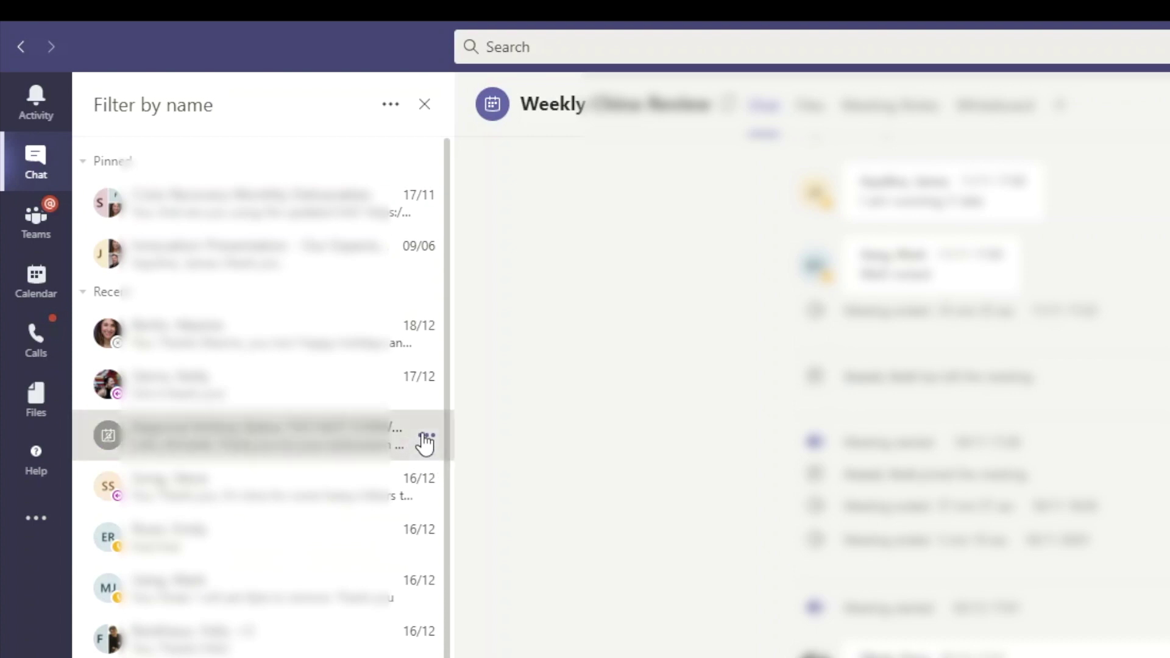
click(426, 438)
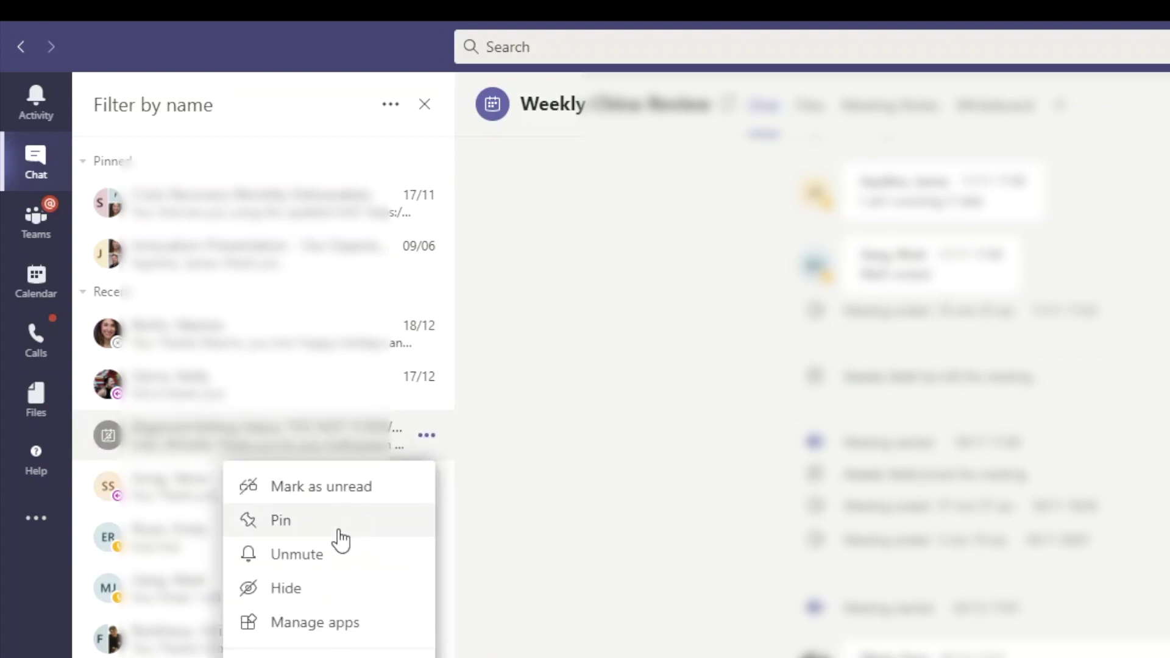
click(330, 559)
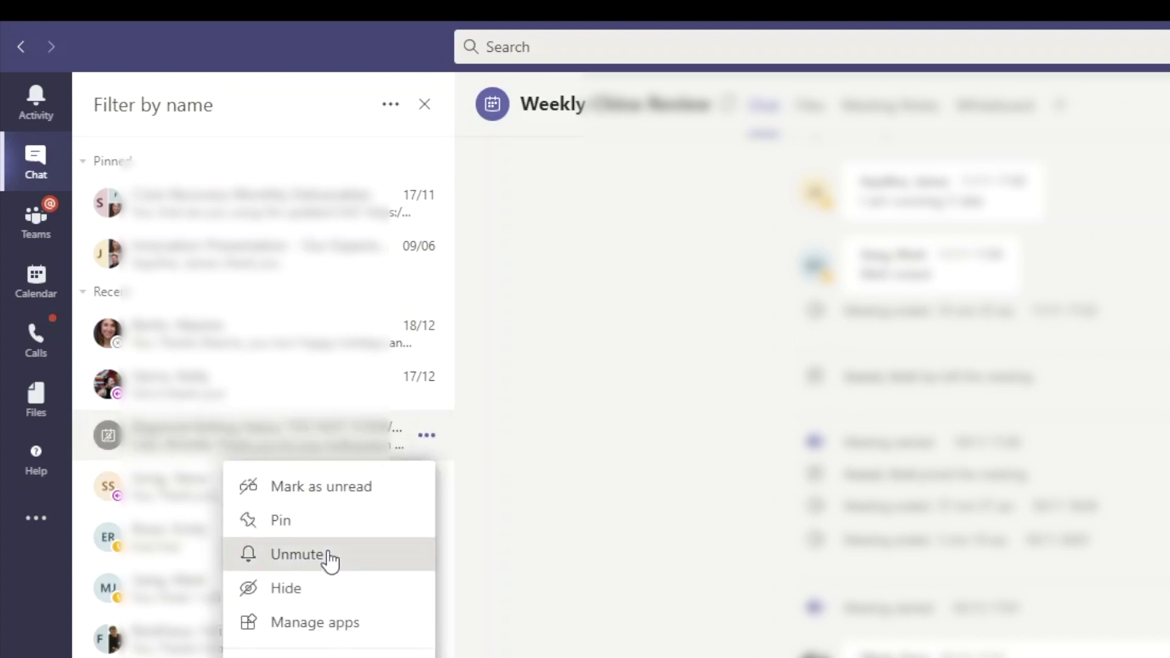